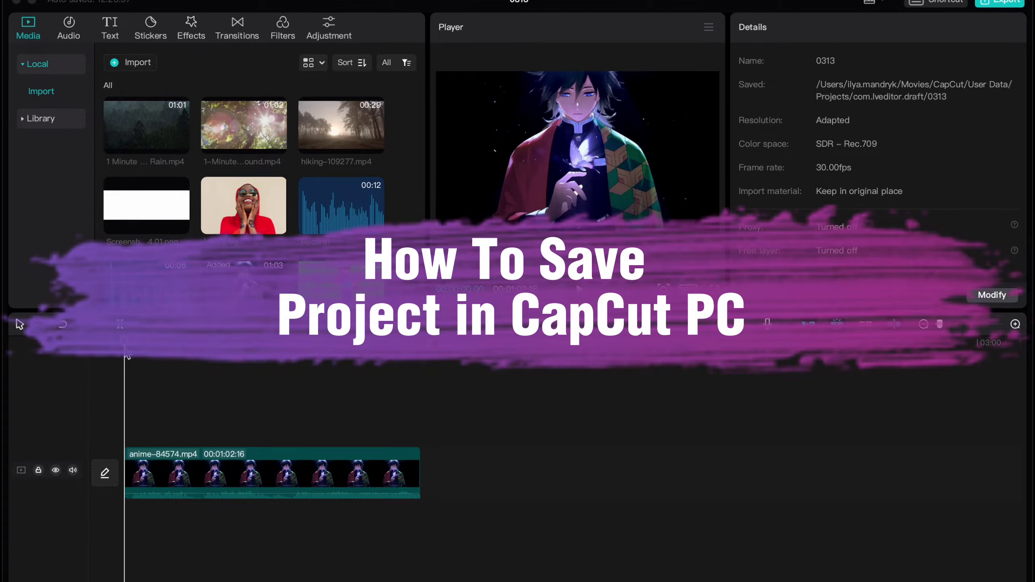
Mute the anime clip's original sound.
mouse_move(125, 357)
left_mouse_down()
mouse_move(219, 359)
mouse_move(340, 404)
left_mouse_up()
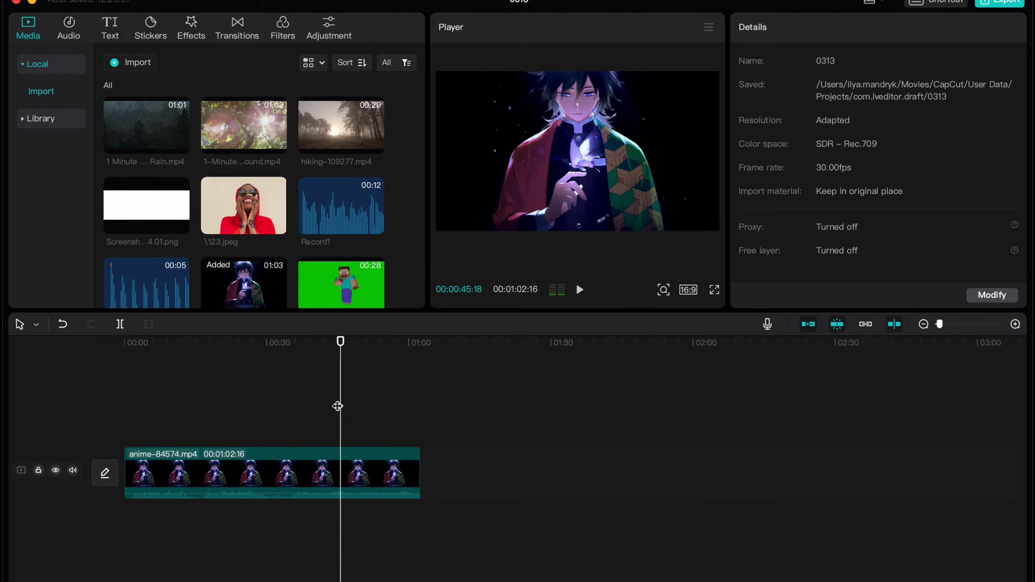
left_click(73, 470)
left_click_drag(340, 342, 124, 343)
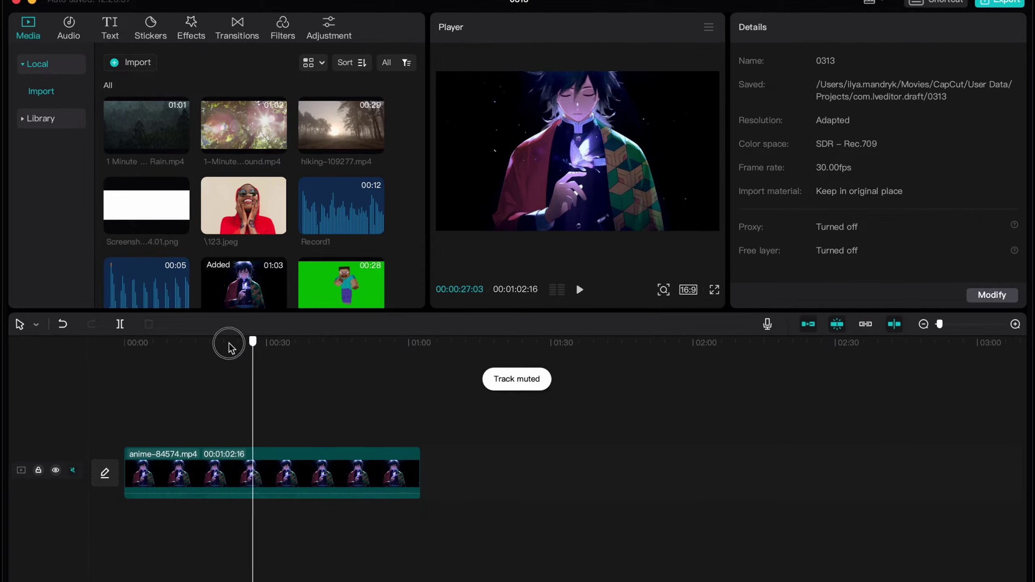
Place dance-46012.mp4 after the anime clip and Record1 on a new audio track.
left_click(320, 461)
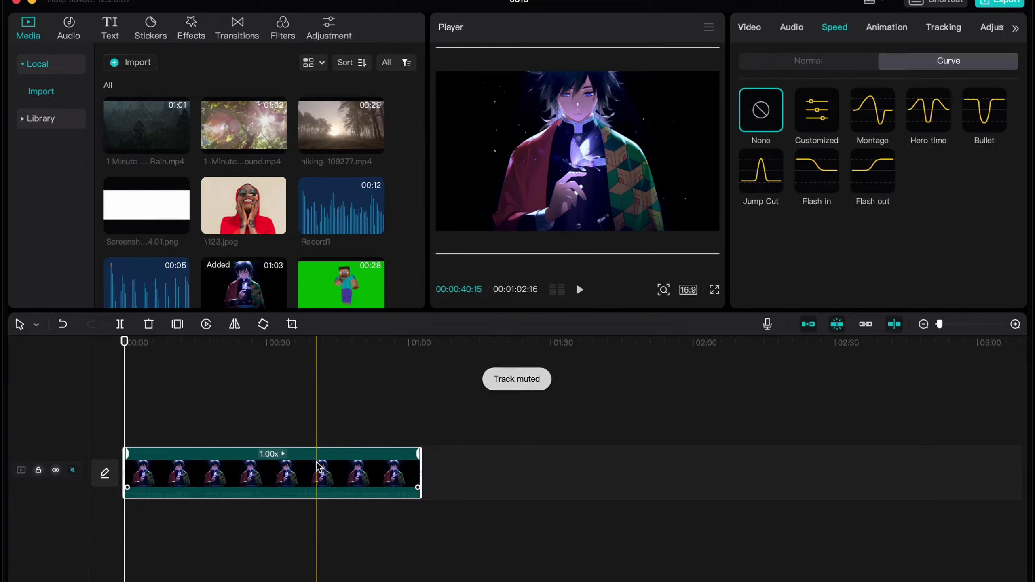
scroll(378, 443, "up", 2)
scroll(376, 443, "up", 2)
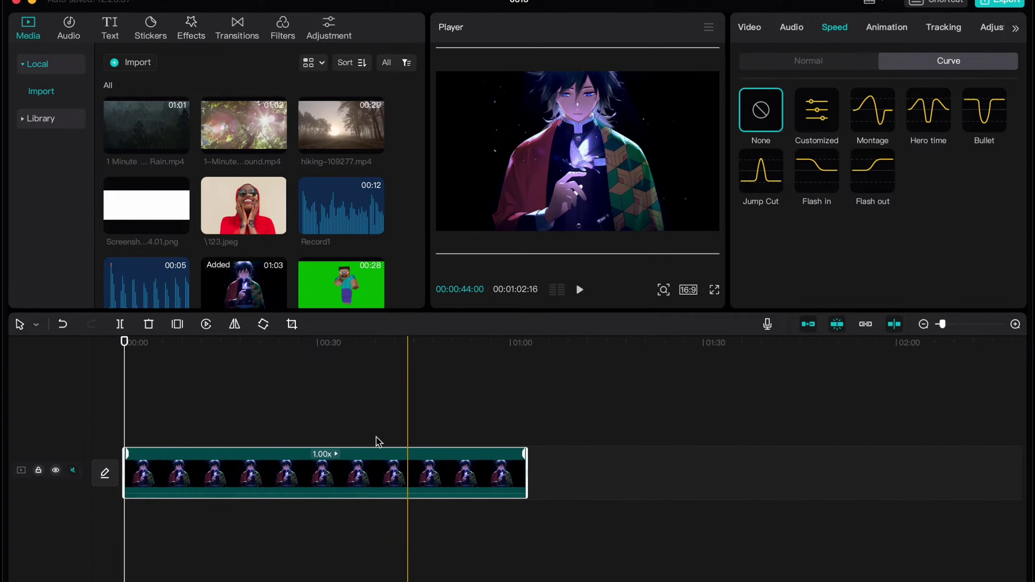
scroll(374, 443, "up", 2)
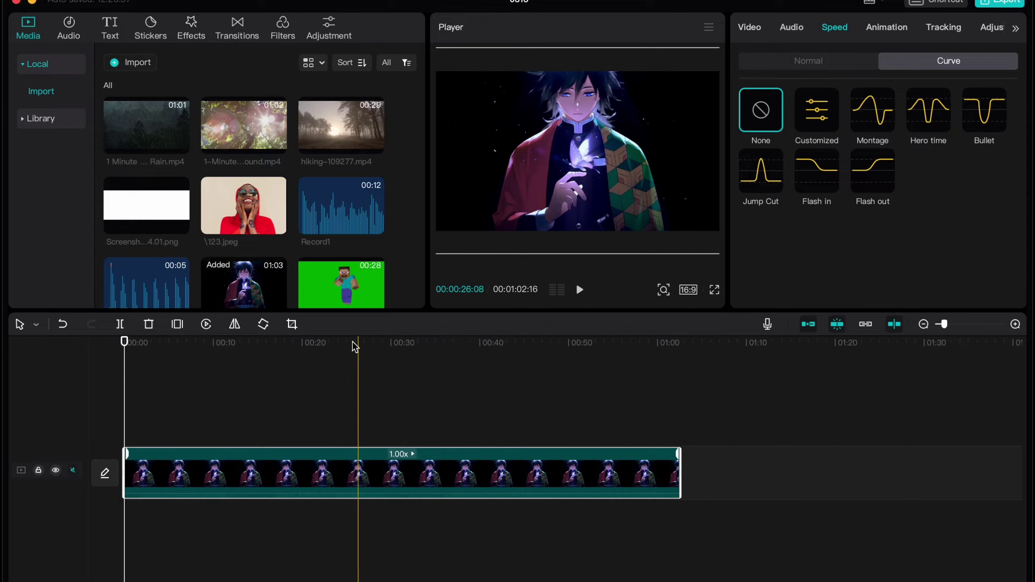
left_click_drag(329, 293, 722, 481)
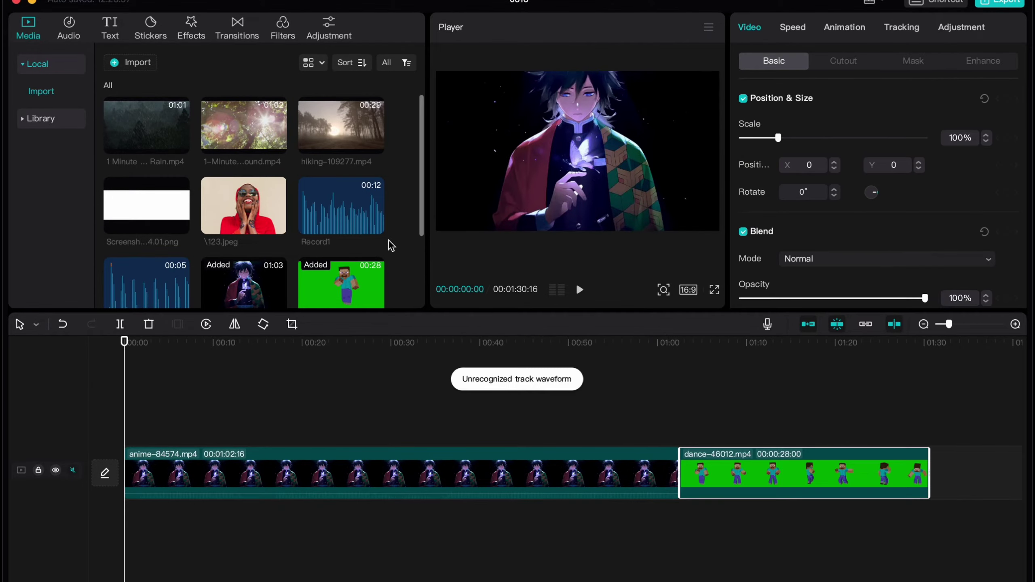
left_click_drag(356, 218, 336, 517)
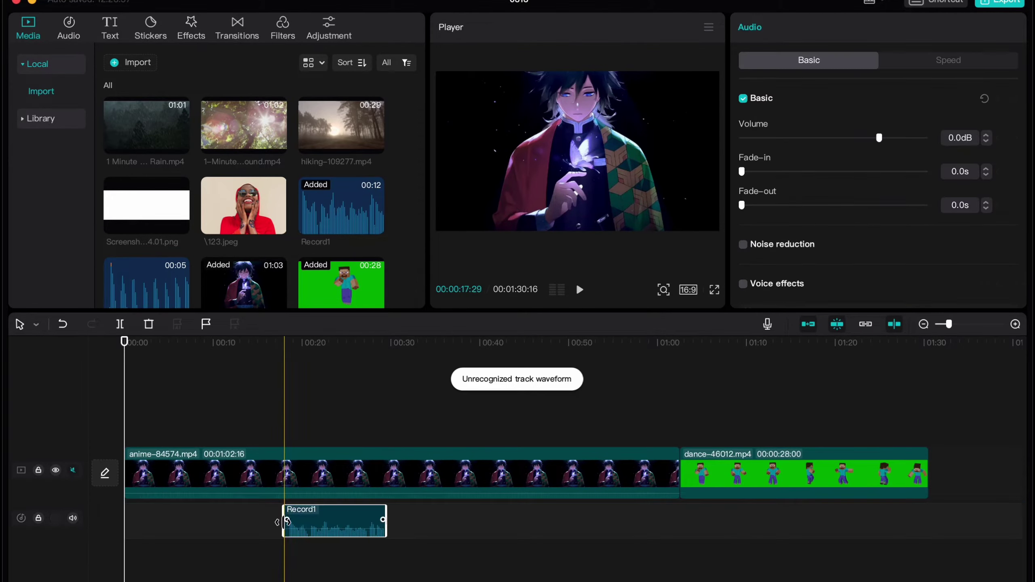
Apply the Chrome Blur lens effect to the anime clip.
left_click(191, 27)
left_click_drag(199, 111, 276, 469)
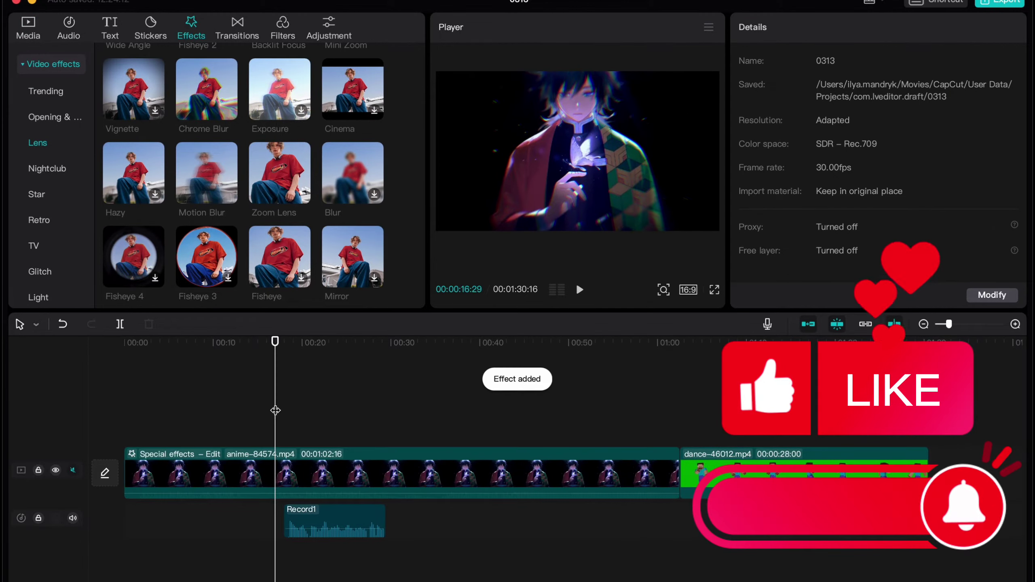
key("space")
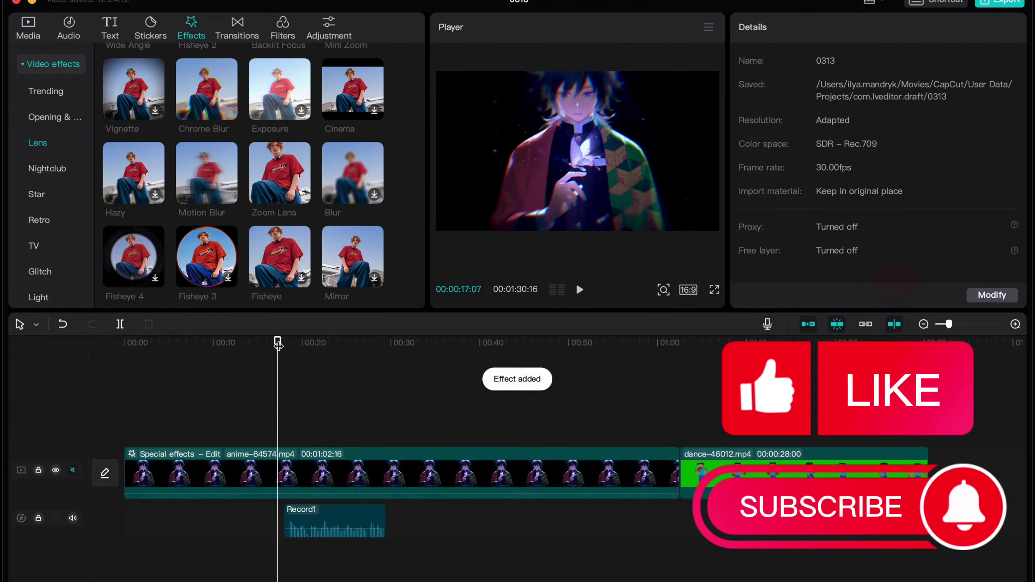
Play the project back from the beginning, then pause on the anime clip.
key("Home")
key("space")
left_click(299, 473)
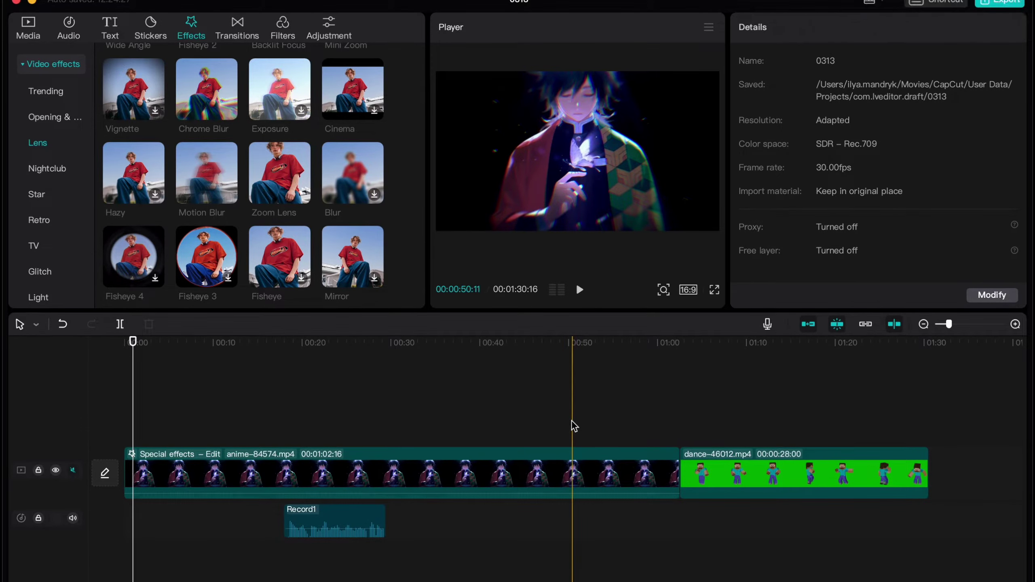
Close project 0313 so it saves, and nudge the projects window.
left_click(15, 3)
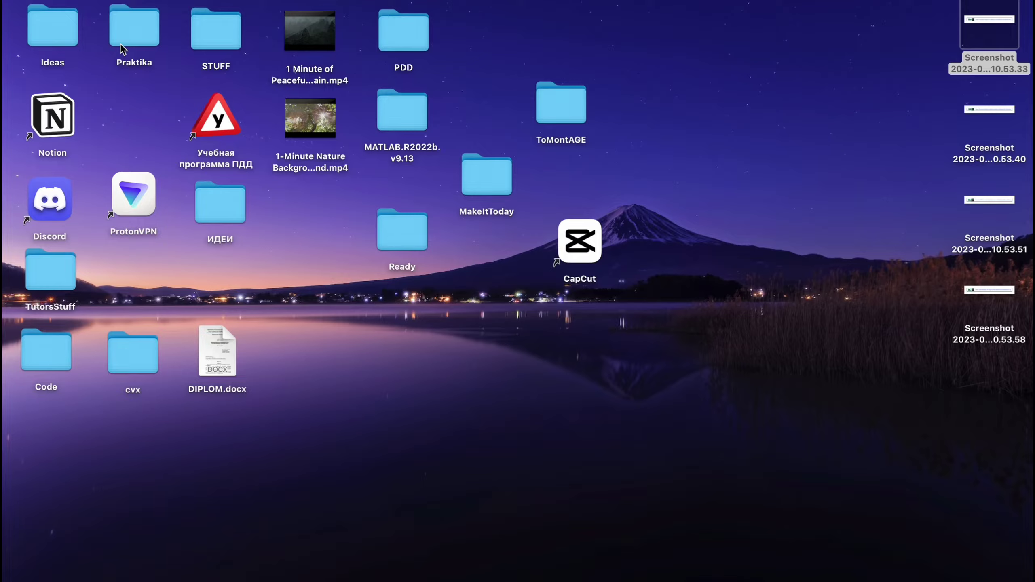
left_click_drag(432, 95, 451, 78)
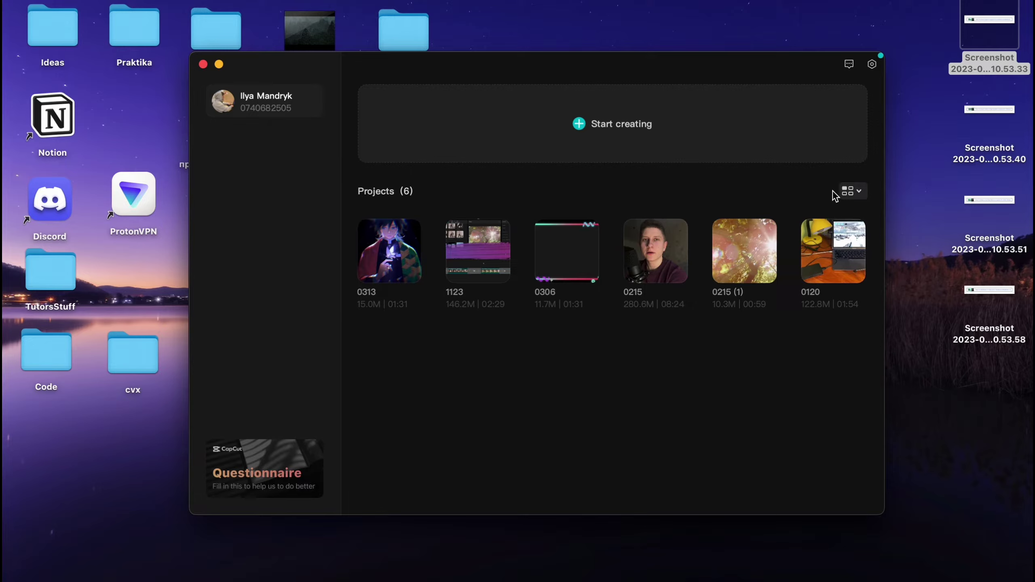
Switch the projects view to List and back to Grid, then open project 0313.
left_click(849, 193)
left_click(845, 232)
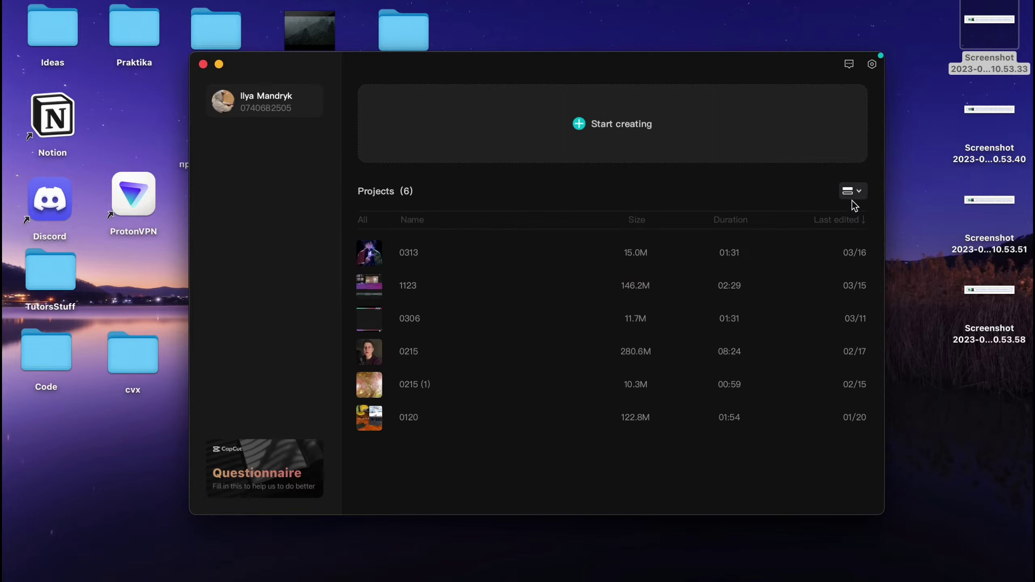
left_click(852, 197)
left_click(846, 213)
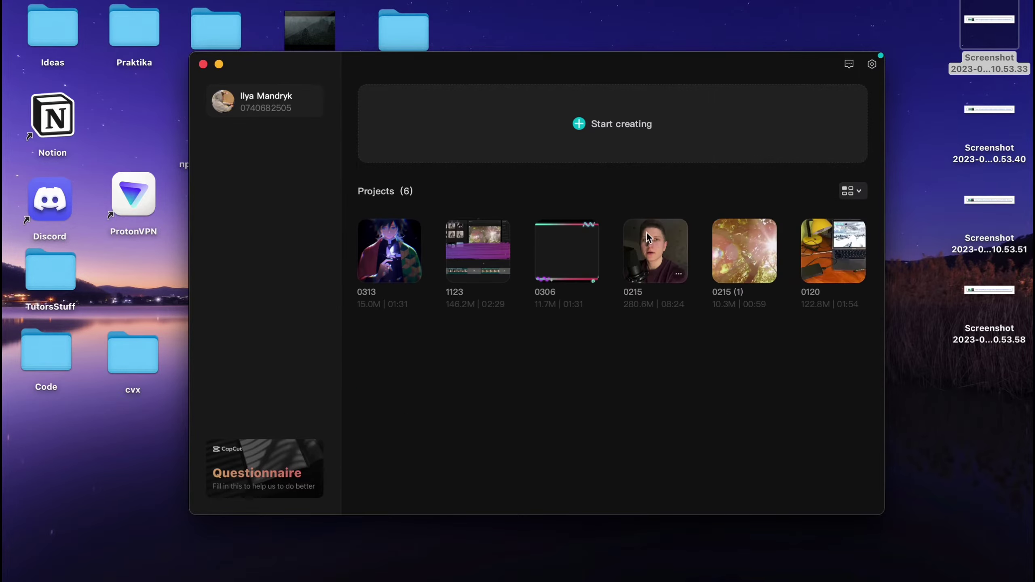
left_click(396, 259)
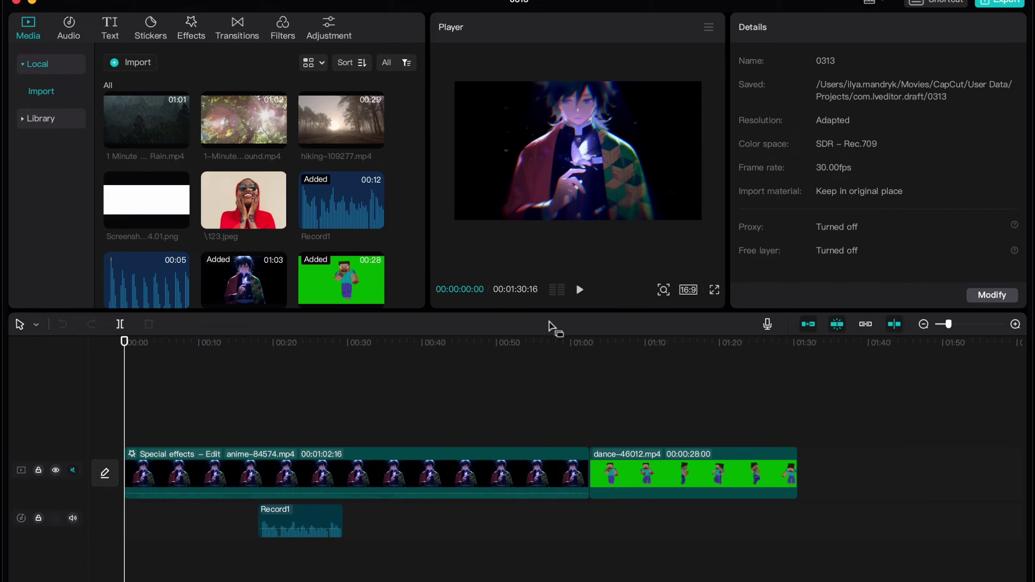
Open the top-left project file menu.
left_click(97, 1)
Hide and restore the editor, then close project 0313 and quit CapCut.
left_click(31, 3)
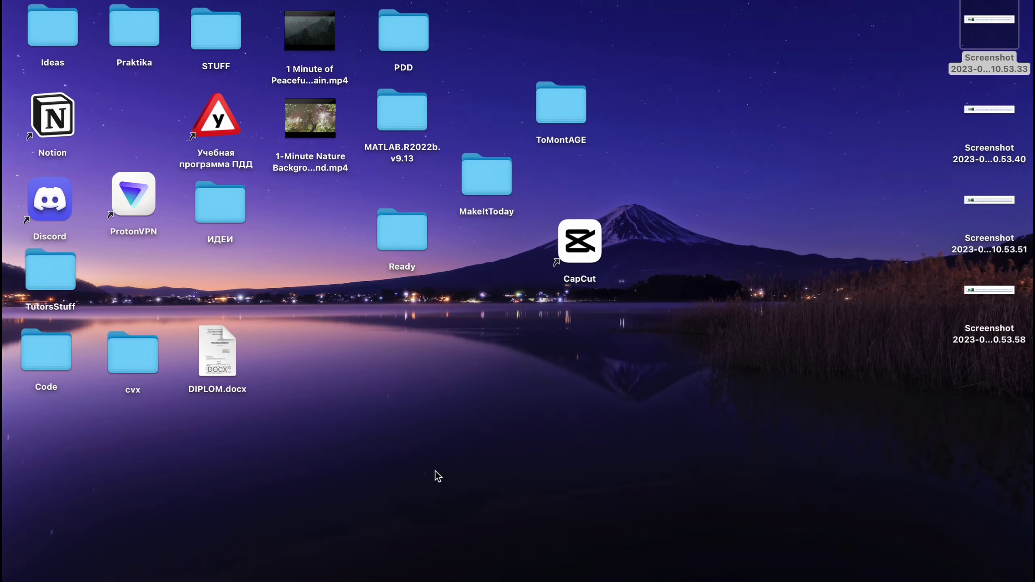
left_click(618, 566)
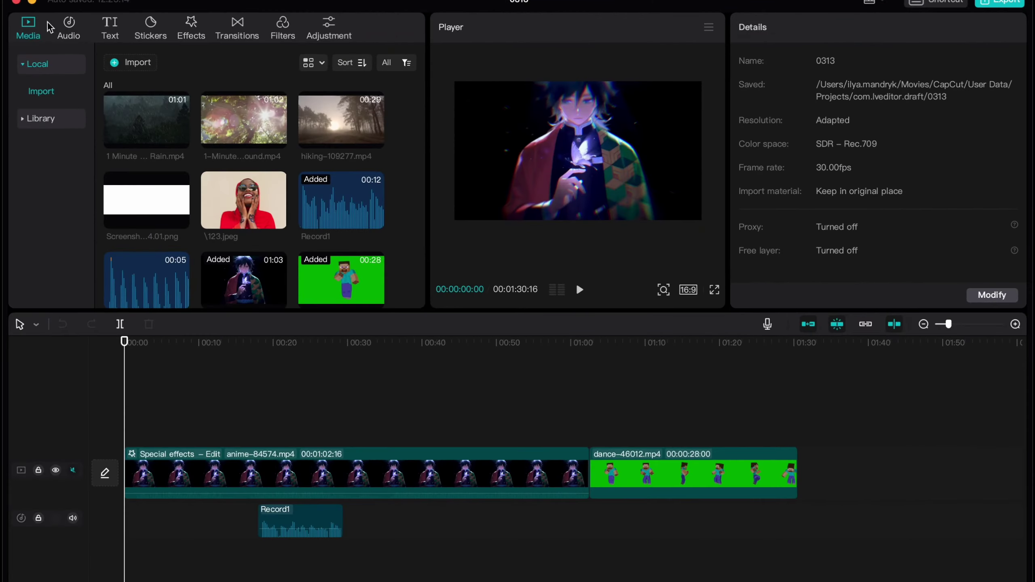
left_click(16, 4)
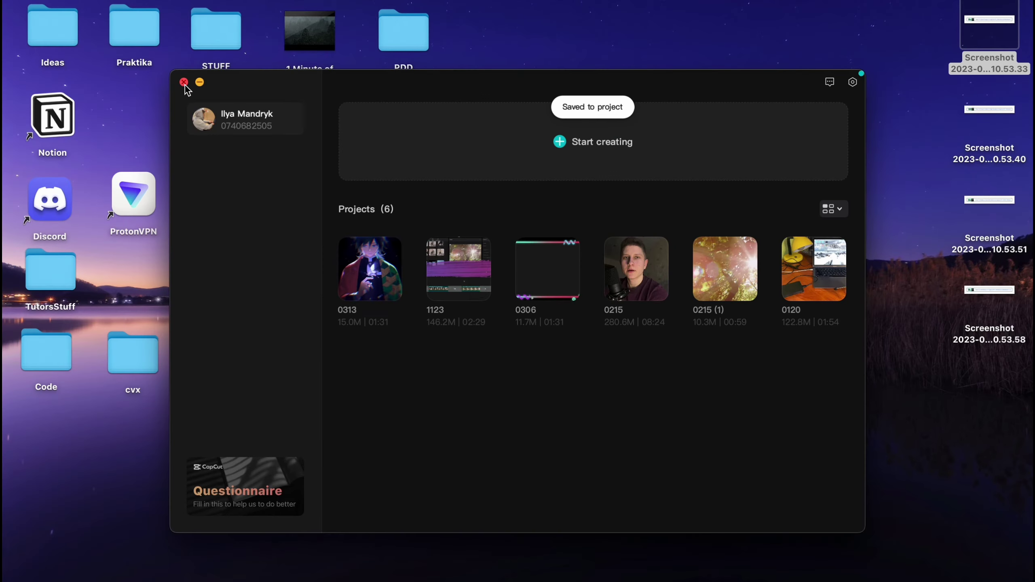
left_click(184, 83)
Relaunch CapCut from the desktop shortcut and reopen project 0313.
mouse_move(603, 247)
left_mouse_down()
mouse_move(552, 262)
mouse_move(569, 296)
left_mouse_up()
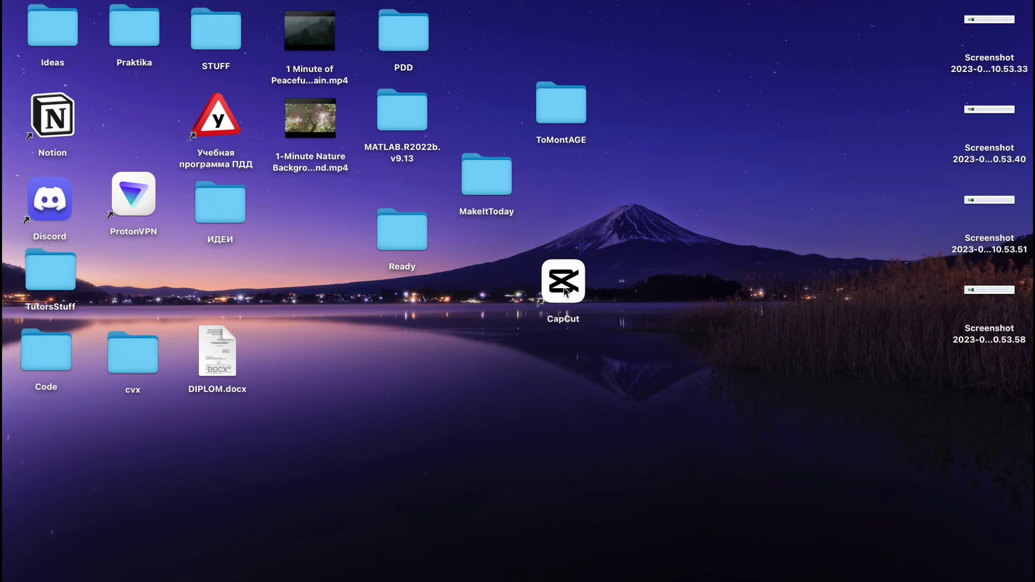
double_click(566, 292)
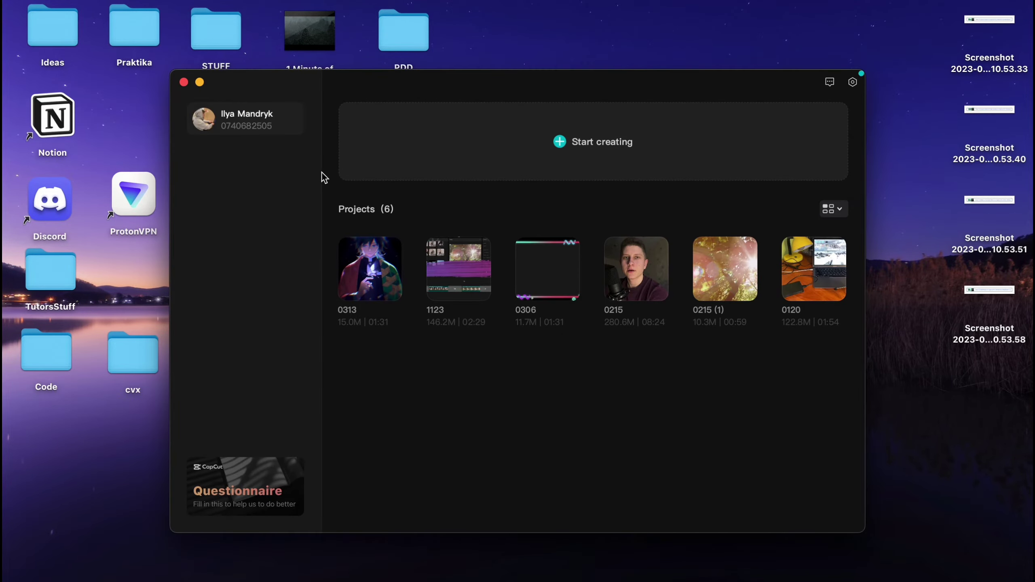
mouse_move(370, 269)
left_click(373, 272)
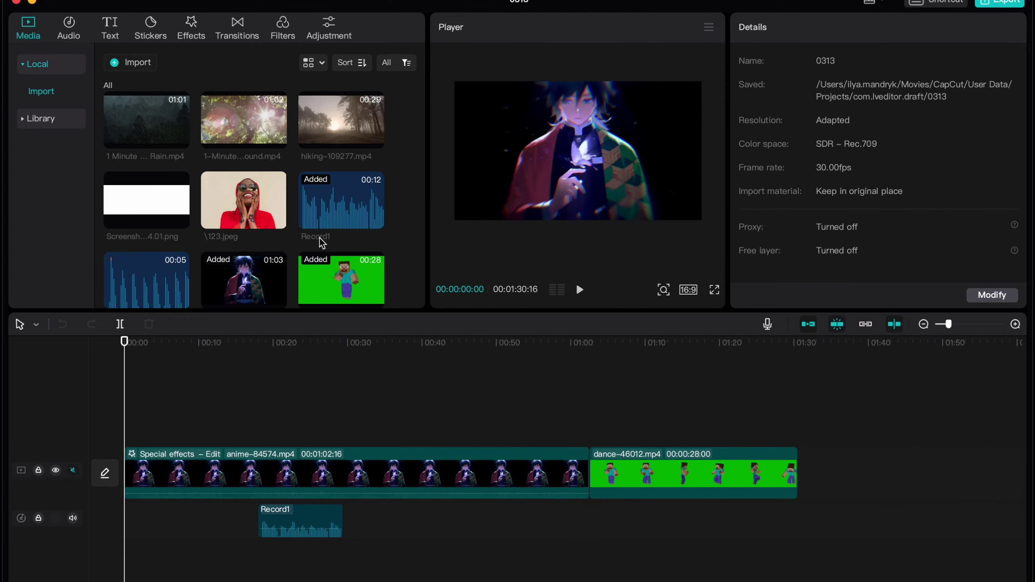
scroll(322, 240, "up", 1)
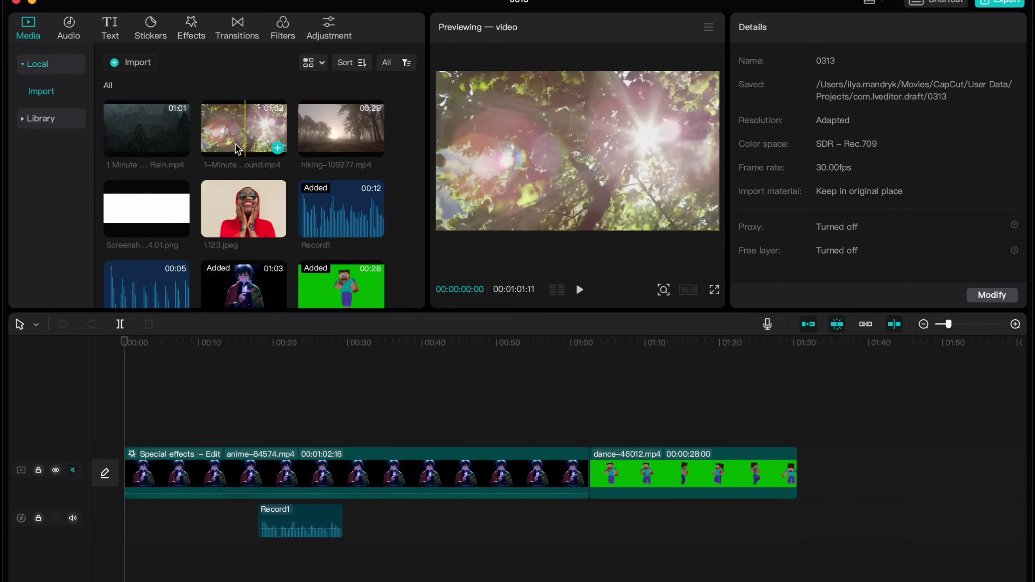
left_click(326, 402)
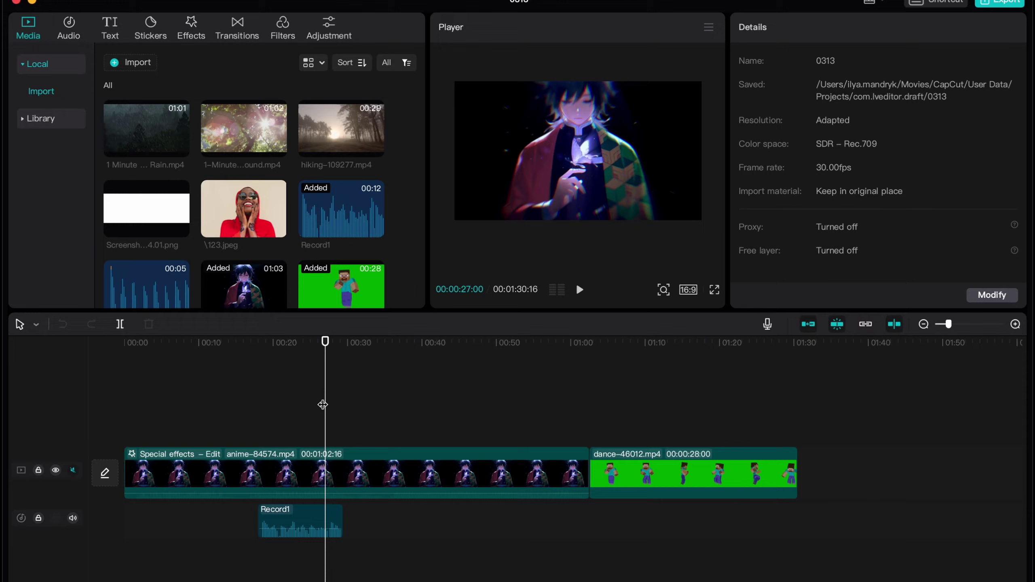
left_click_drag(324, 372, 127, 367)
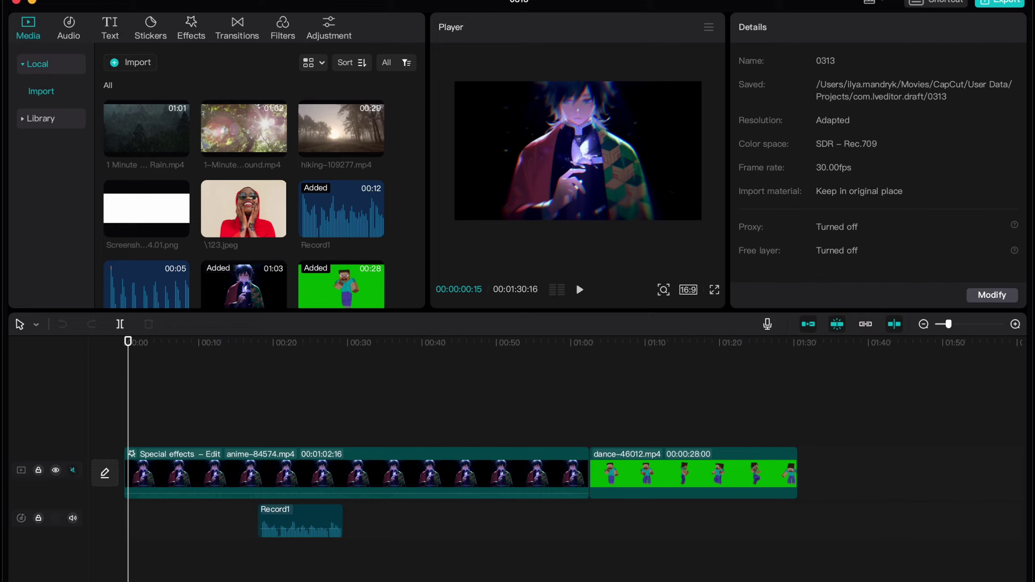
left_click_drag(127, 341, 132, 341)
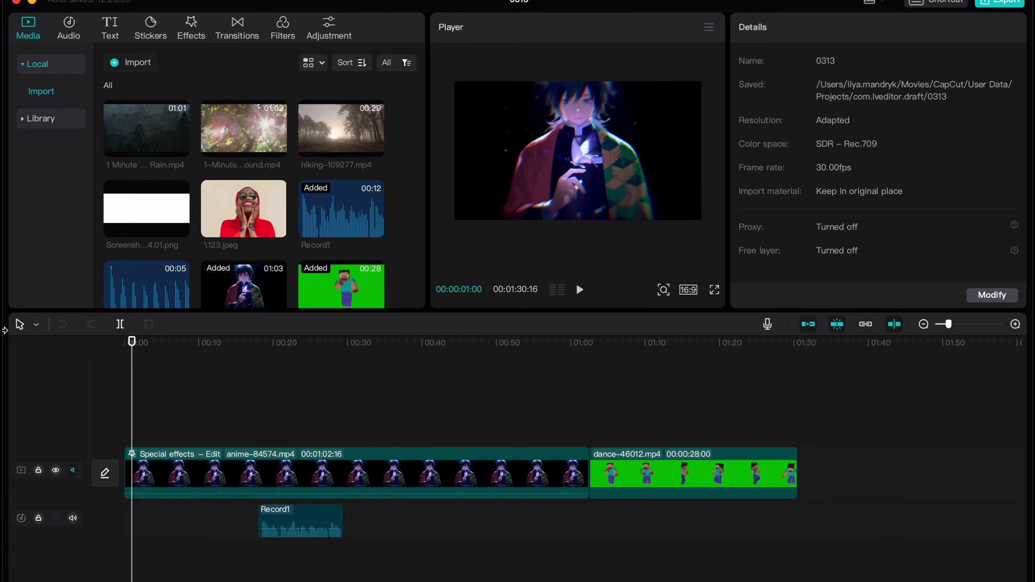
left_click(402, 389)
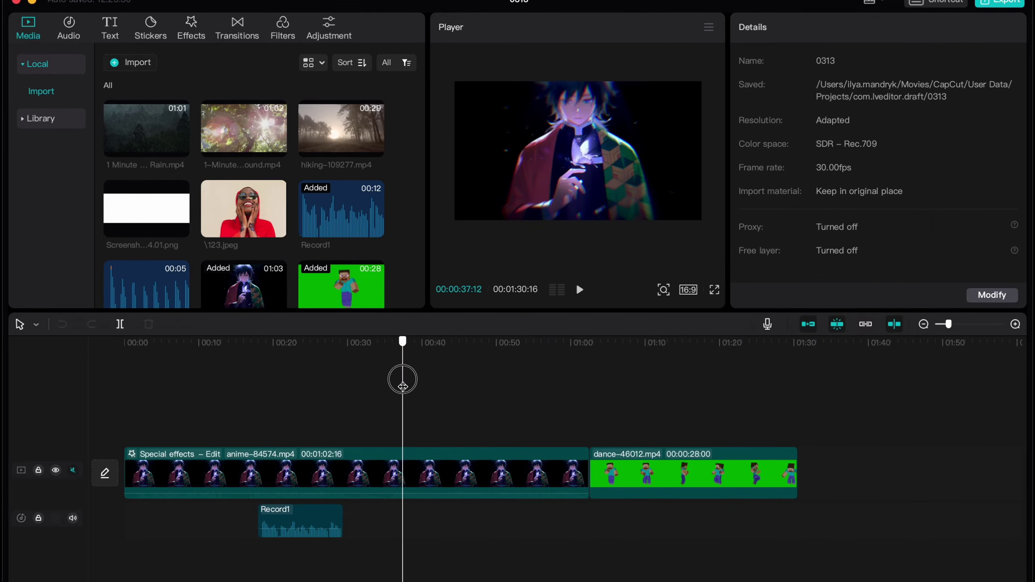
left_click(618, 475)
left_click(496, 399)
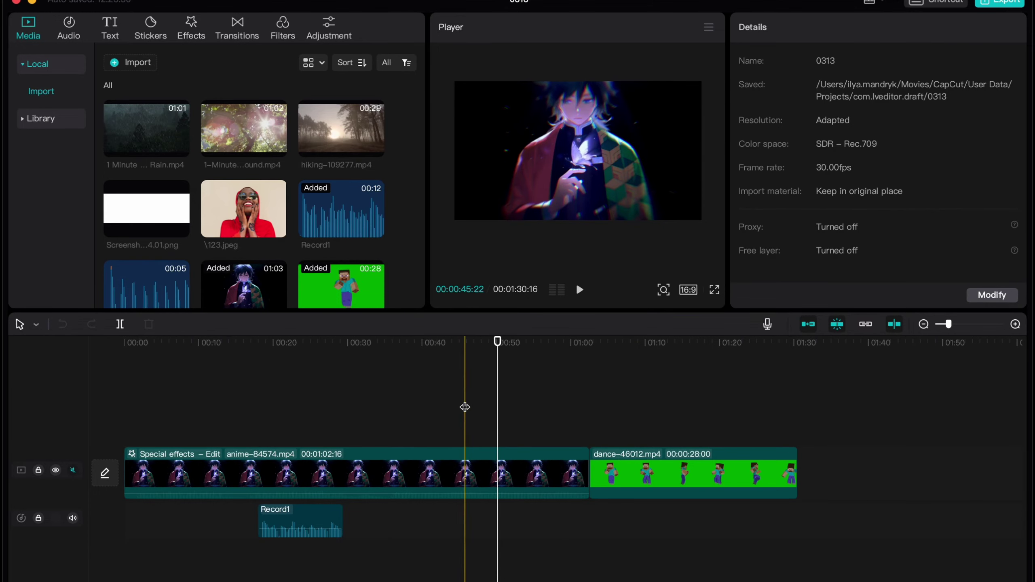
left_click(464, 404)
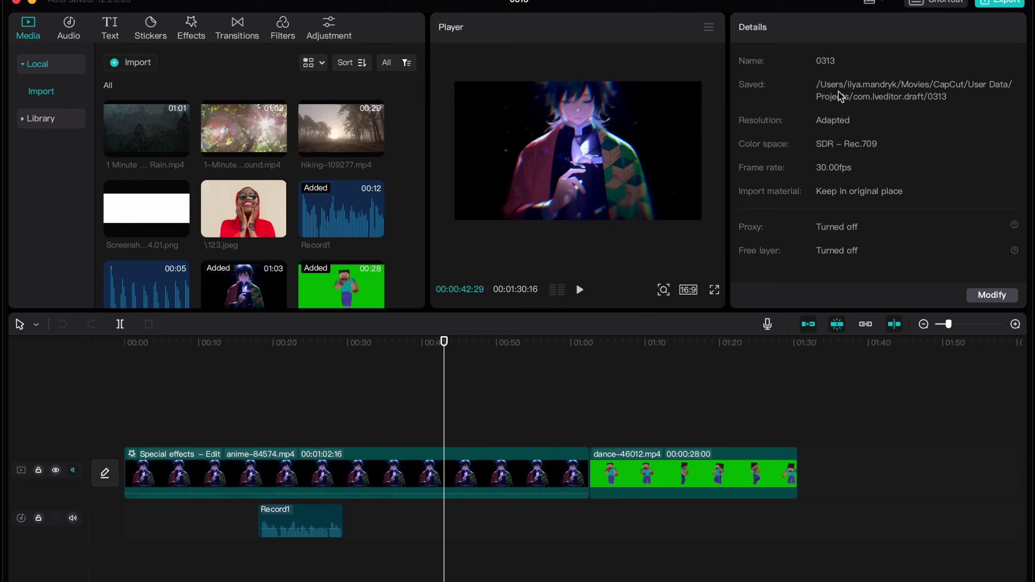
left_click(986, 298)
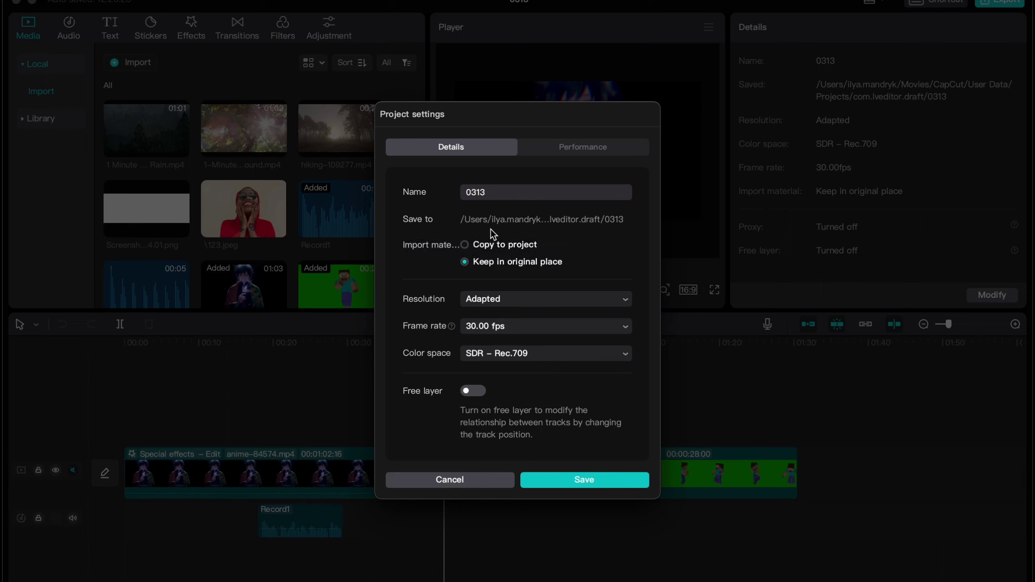
left_click(468, 479)
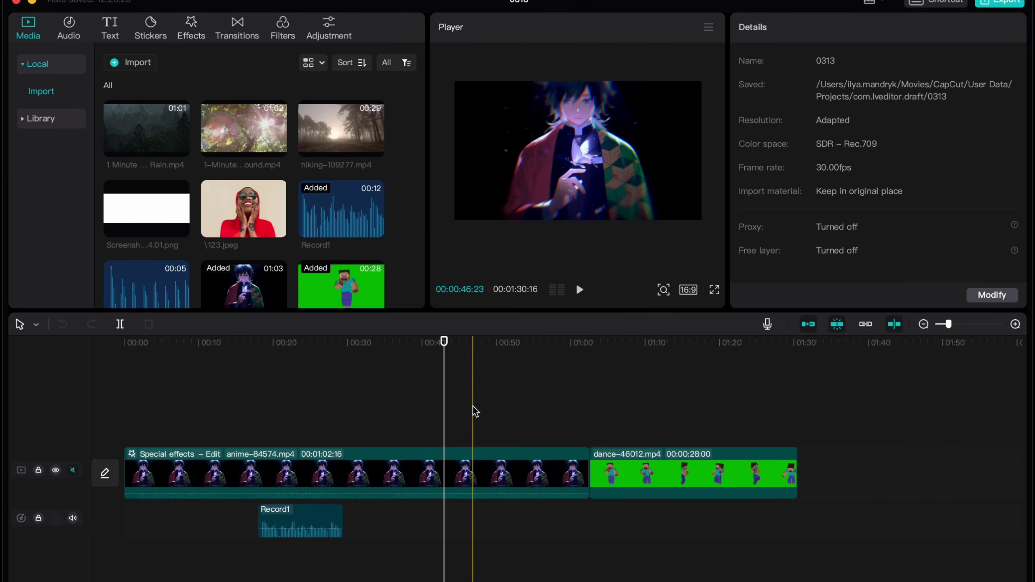